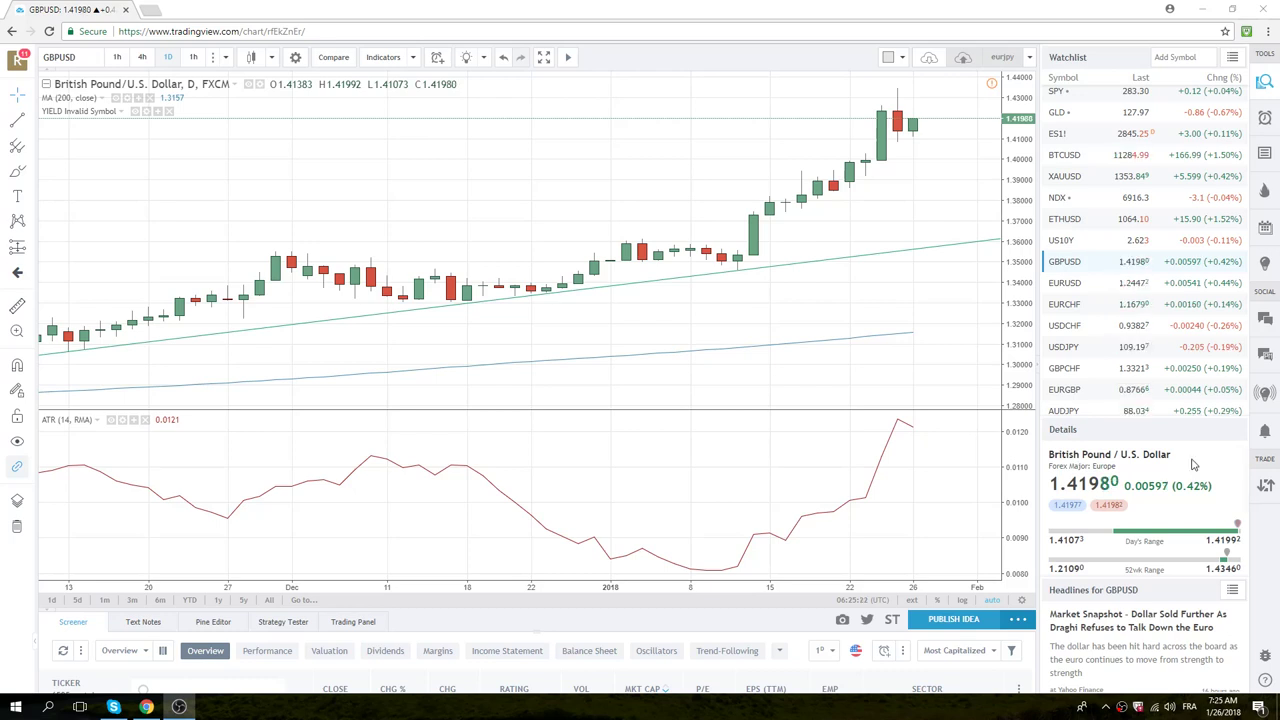
# Load the EURUSD daily chart from the Watchlist, with its trendlines, 200 MA and ATR (14).
pyautogui.click(1064, 284)
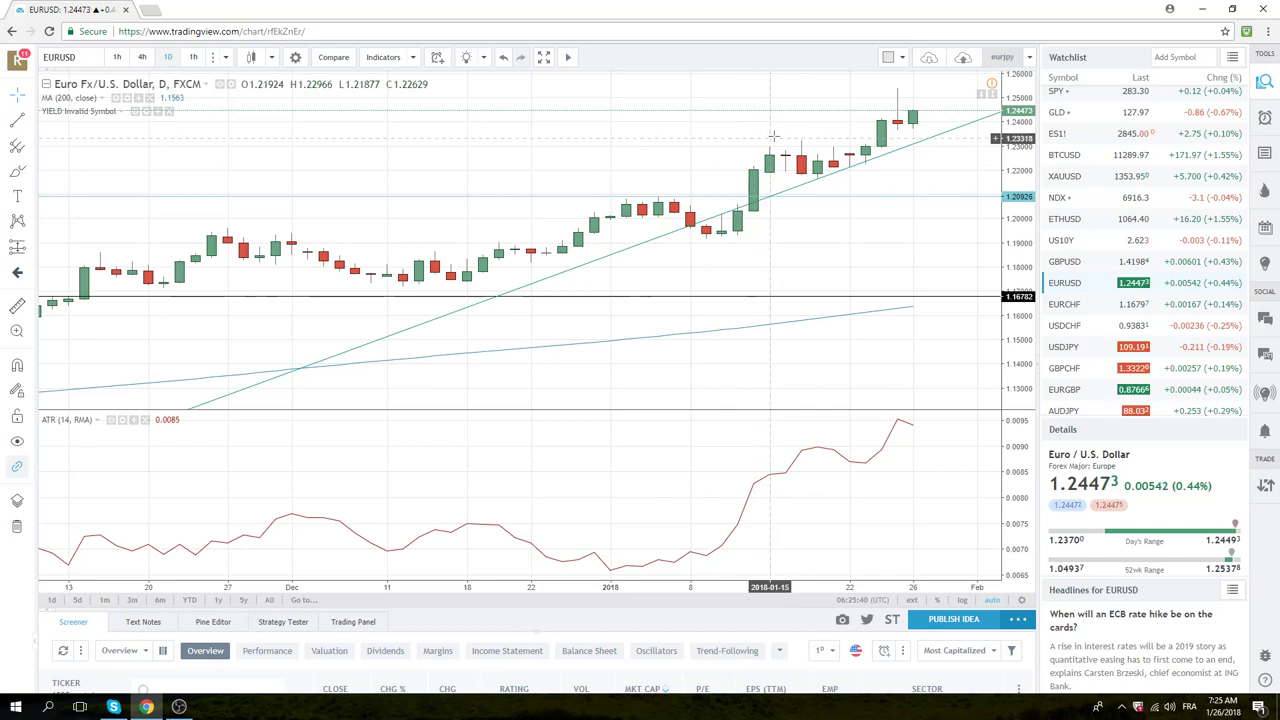
# Change the EURUSD chart interval to 60 minutes.
pyautogui.write('60')
pyautogui.press('Return')
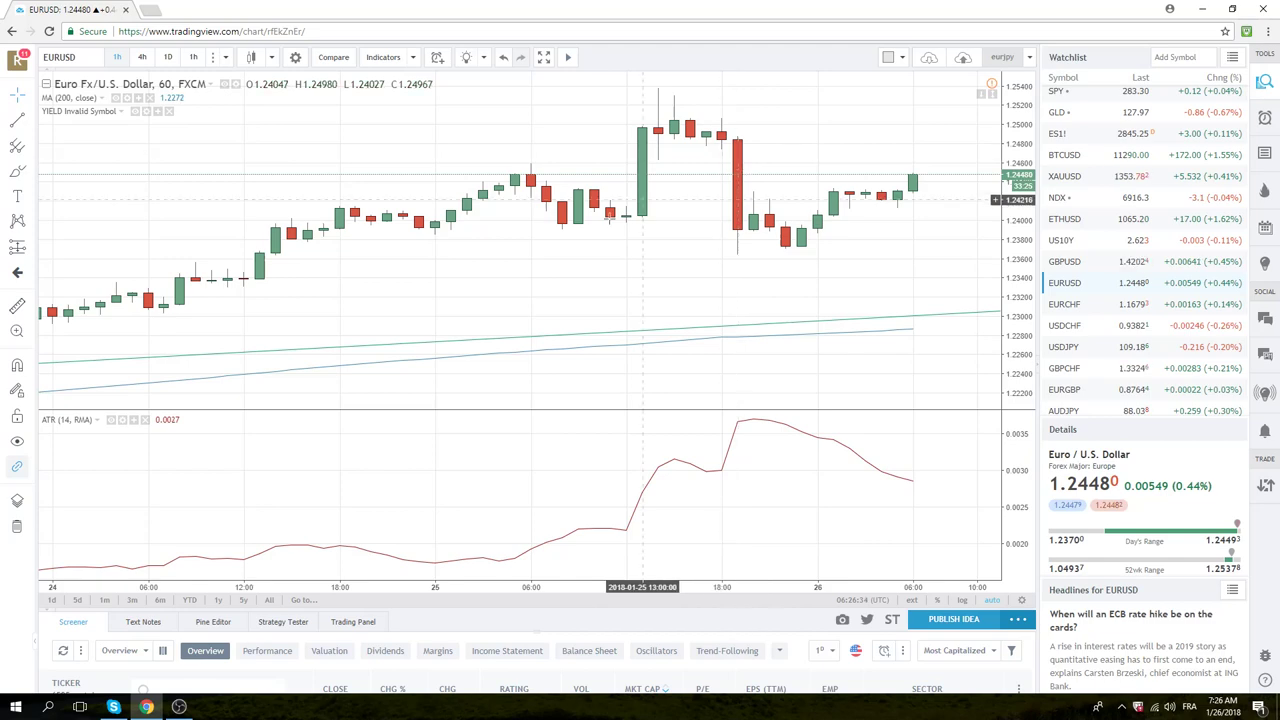
# Zoom out, glance at GBPUSD, then bring up the EURCHF 1-hour chart.
pyautogui.scroll(-2, 591, 194)
pyautogui.scroll(-2, 591, 194)
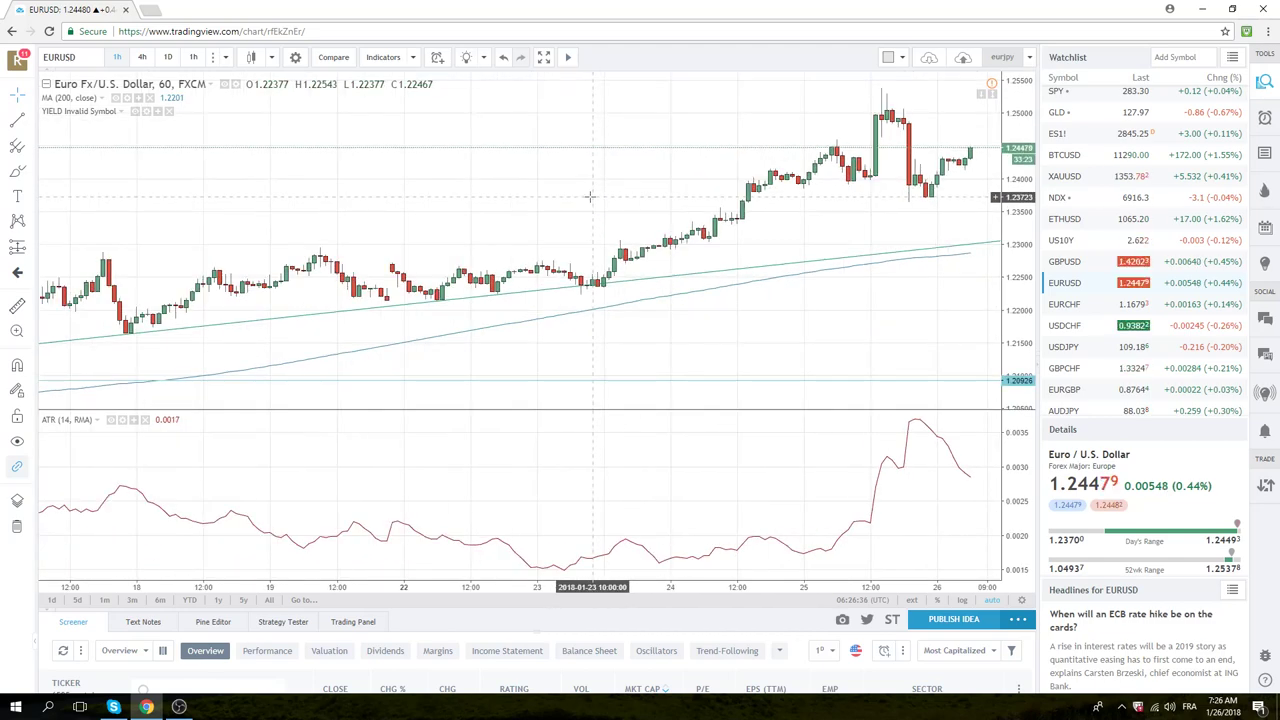
pyautogui.click(1068, 261)
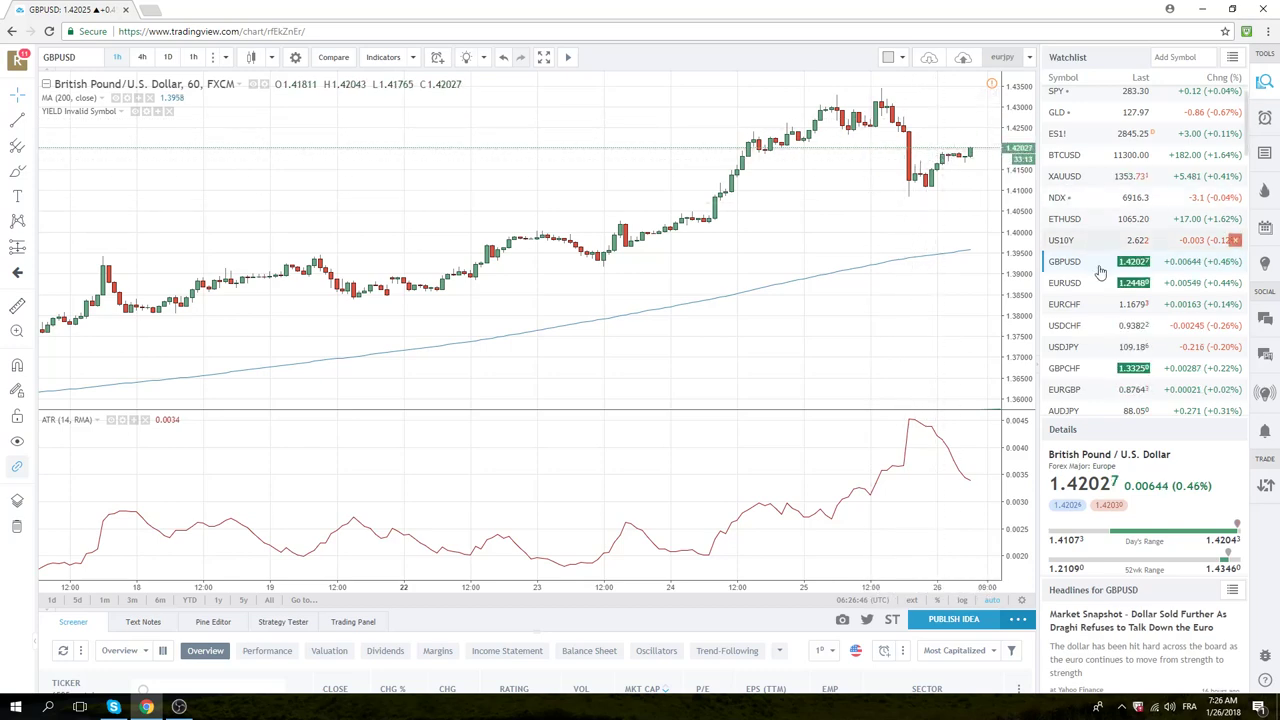
pyautogui.click(1066, 310)
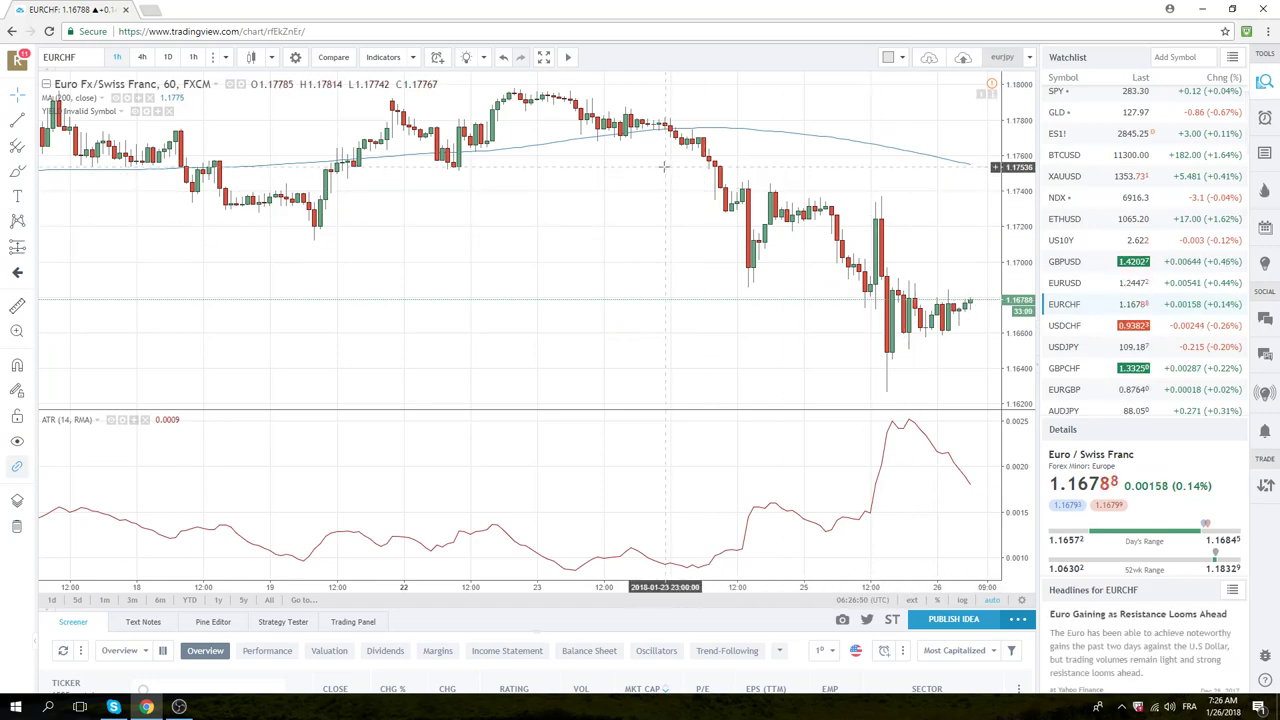
# Zoom out and set EURCHF to the 1D interval to see the mid-2017 rally.
pyautogui.scroll(-1, 757, 174)
pyautogui.scroll(-4, 760, 174)
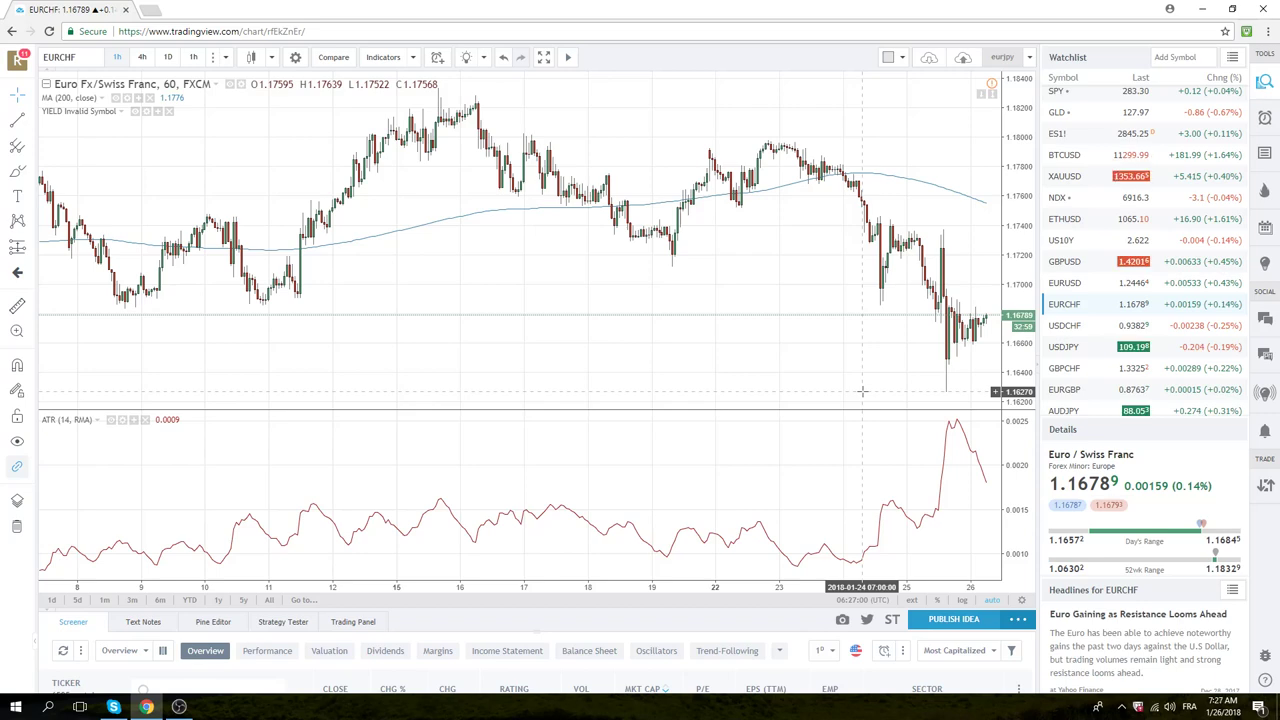
pyautogui.click(168, 58)
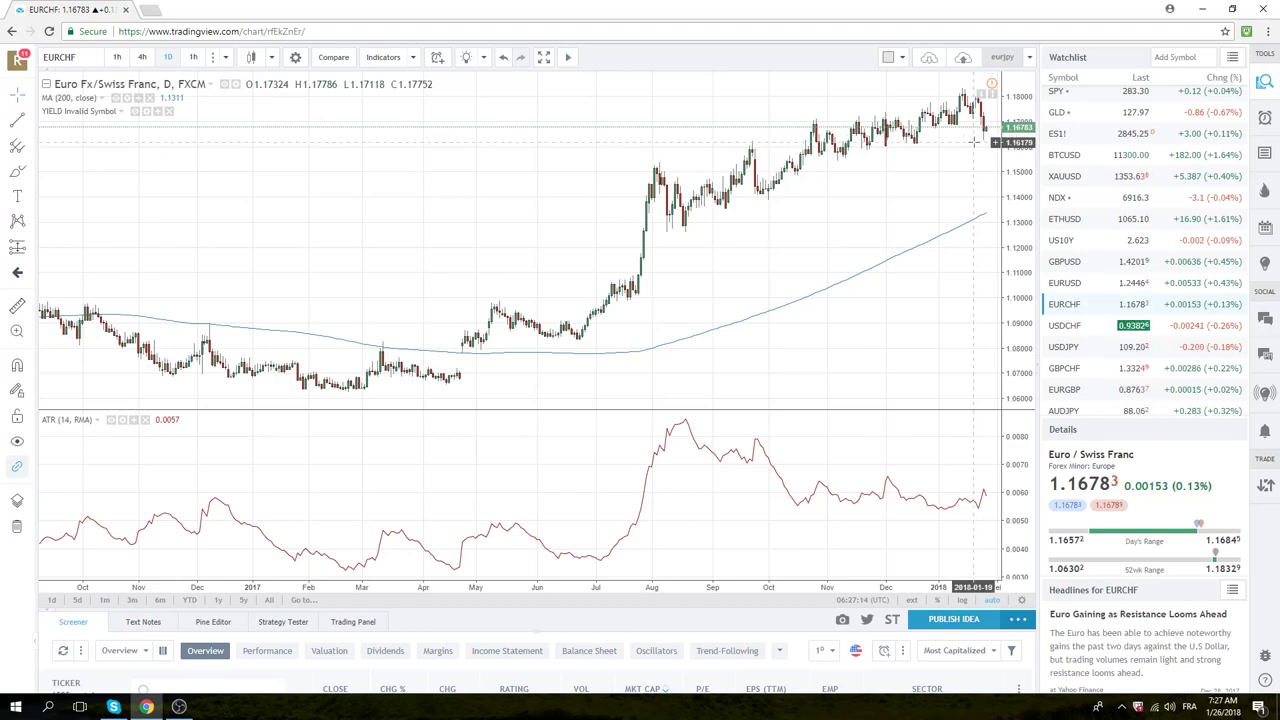
# Review the USDCHF daily chart, then load AUDJPY daily near 88.05.
pyautogui.click(1068, 325)
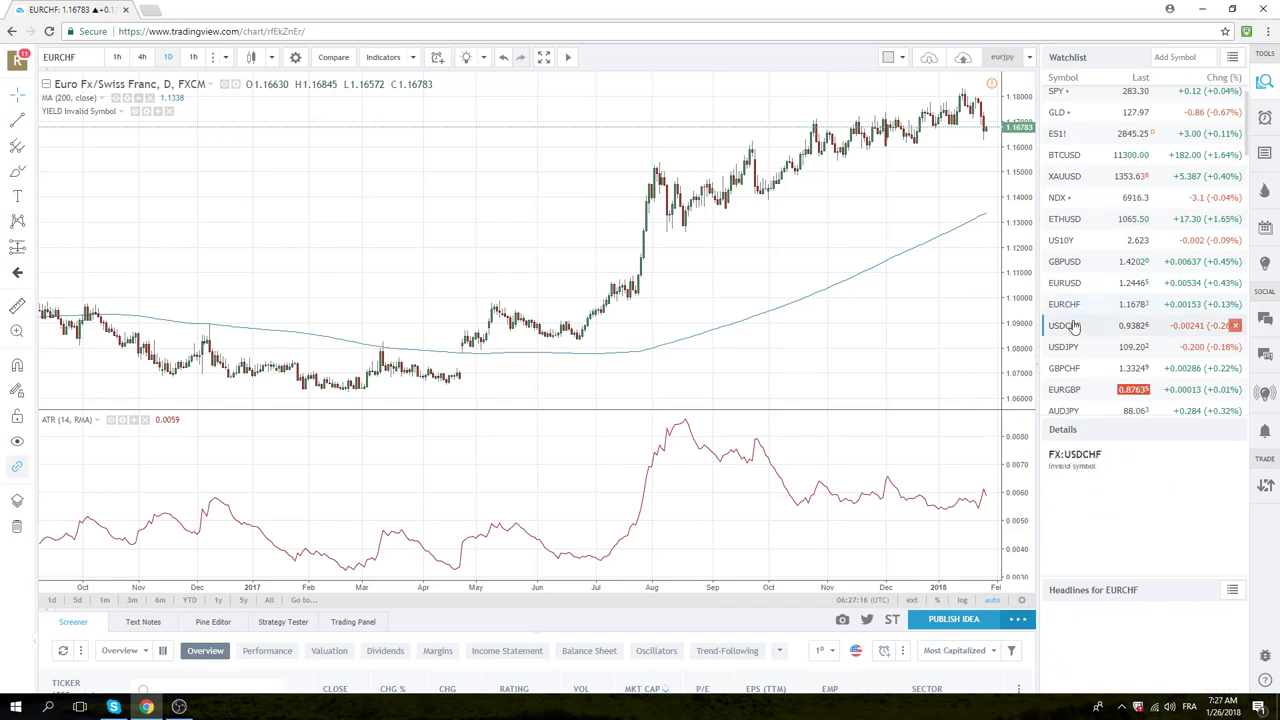
pyautogui.scroll(5, 833, 289)
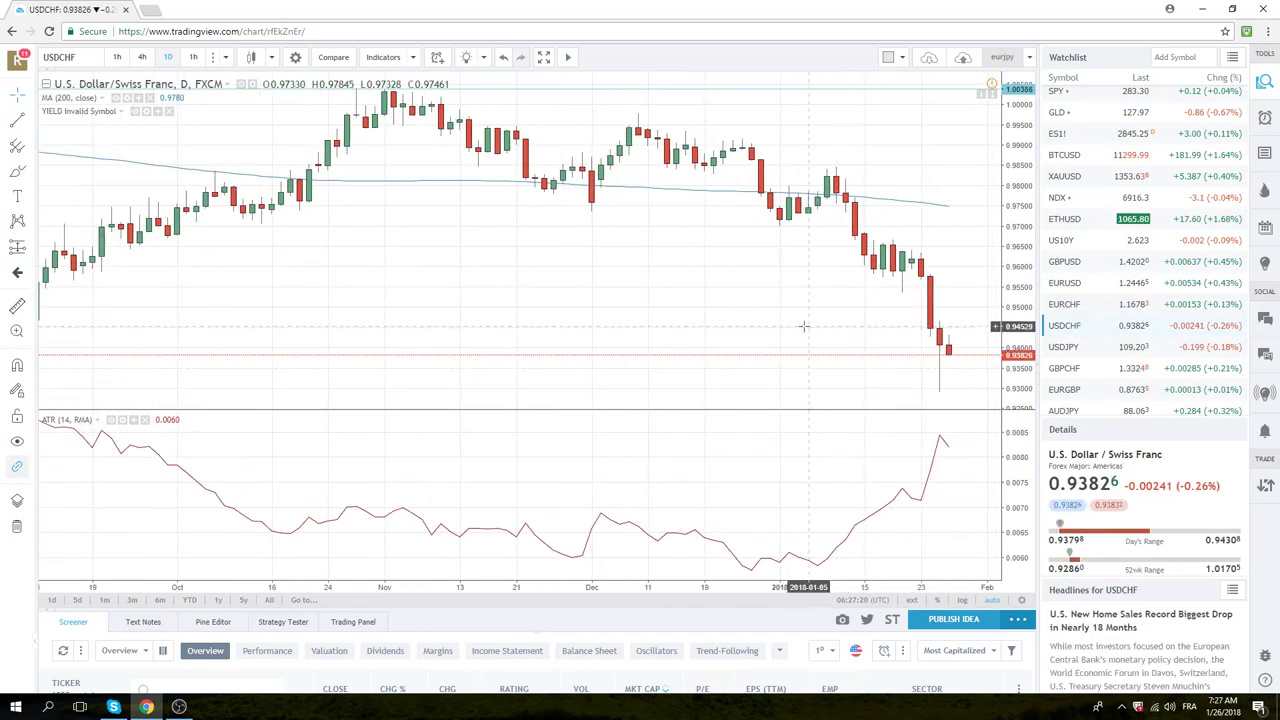
pyautogui.scroll(-3, 800, 311)
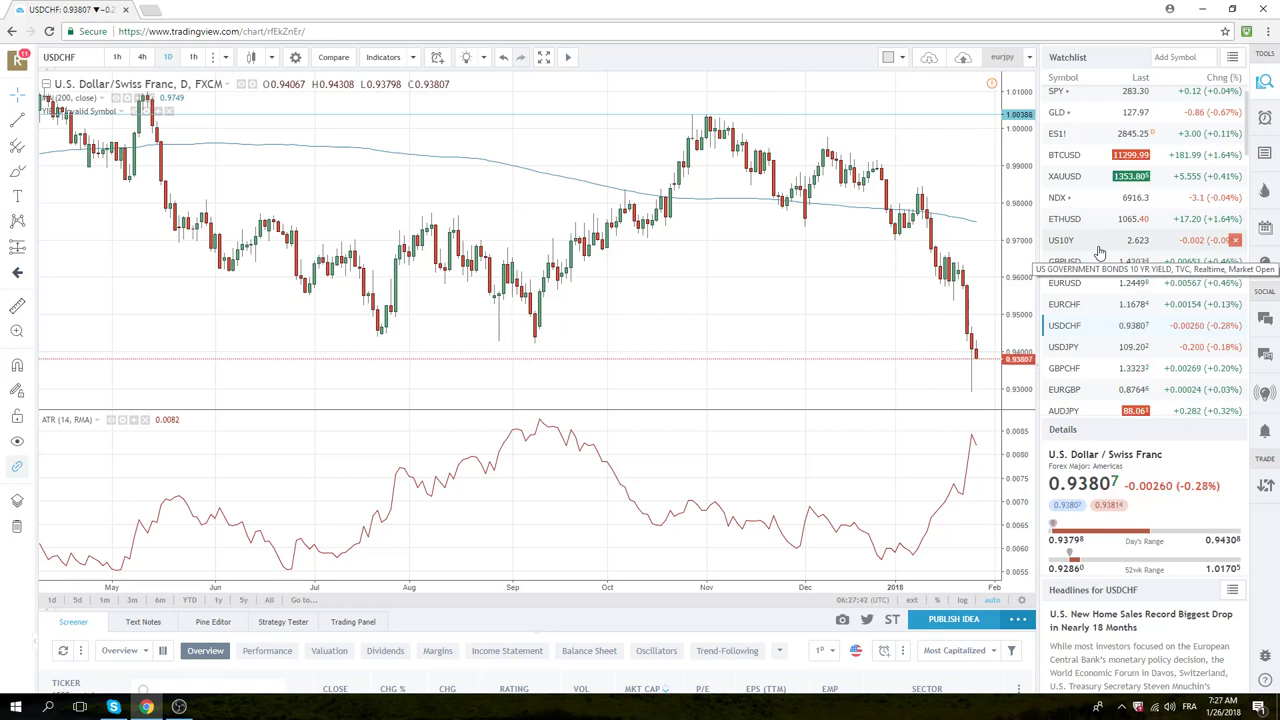
pyautogui.scroll(-1, 1098, 251)
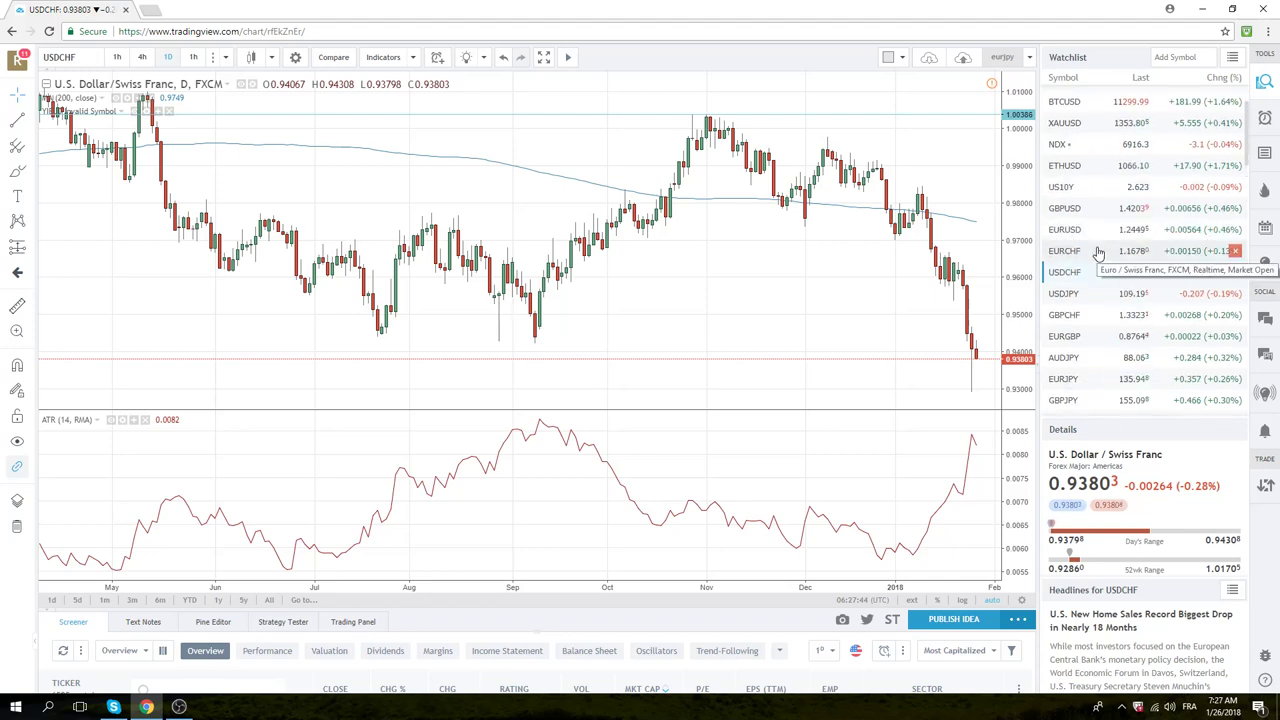
pyautogui.click(1065, 358)
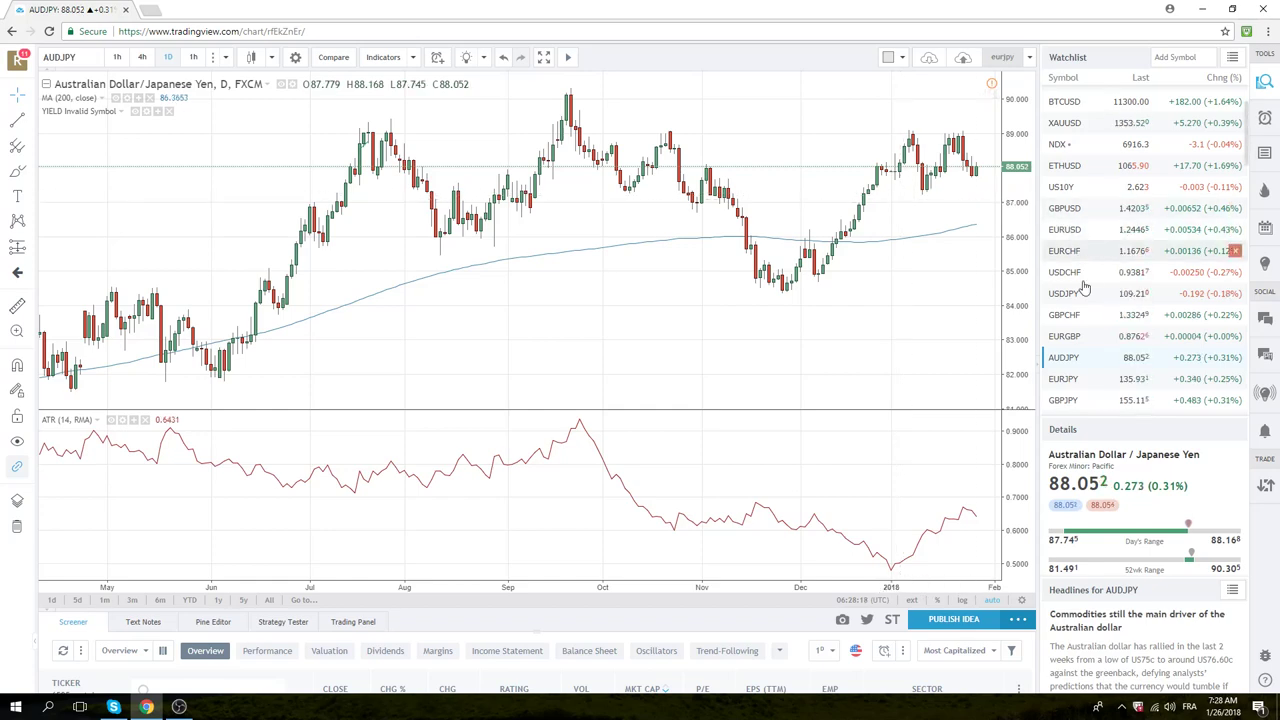
# Load the EURJPY daily chart, trading near 135.94 above its rising 200 MA.
pyautogui.click(1065, 380)
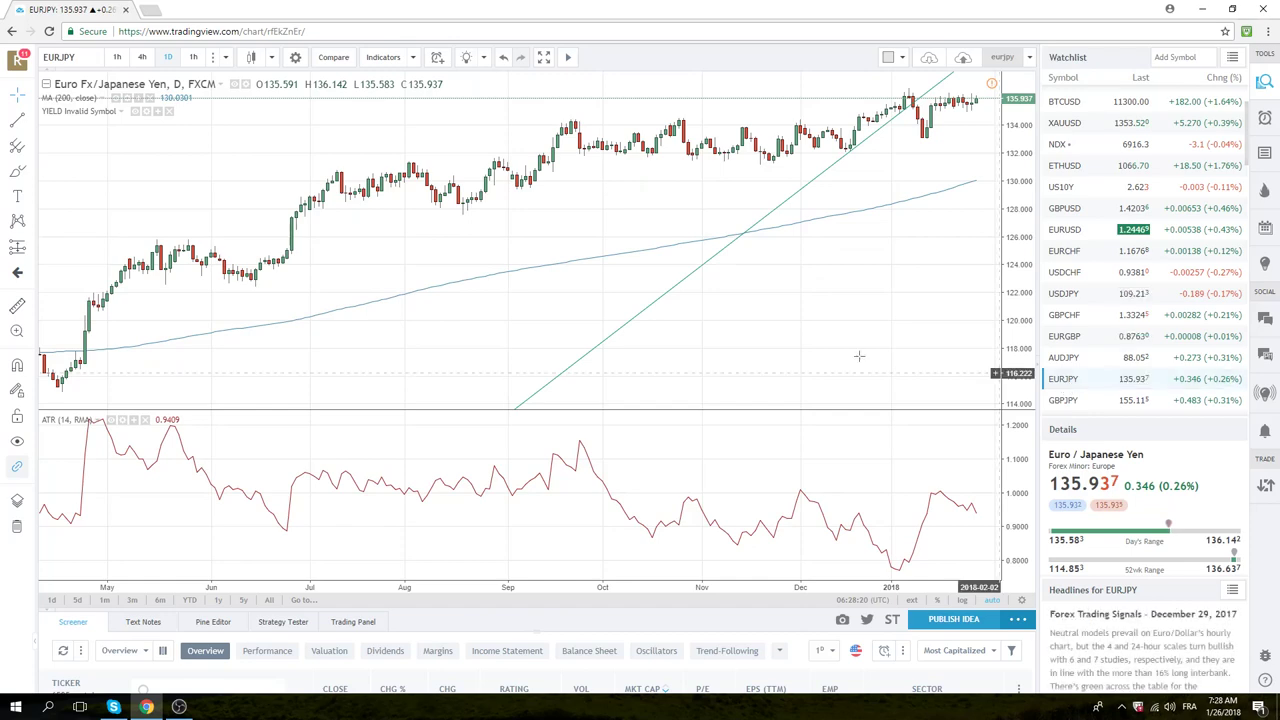
pyautogui.scroll(2, 760, 331)
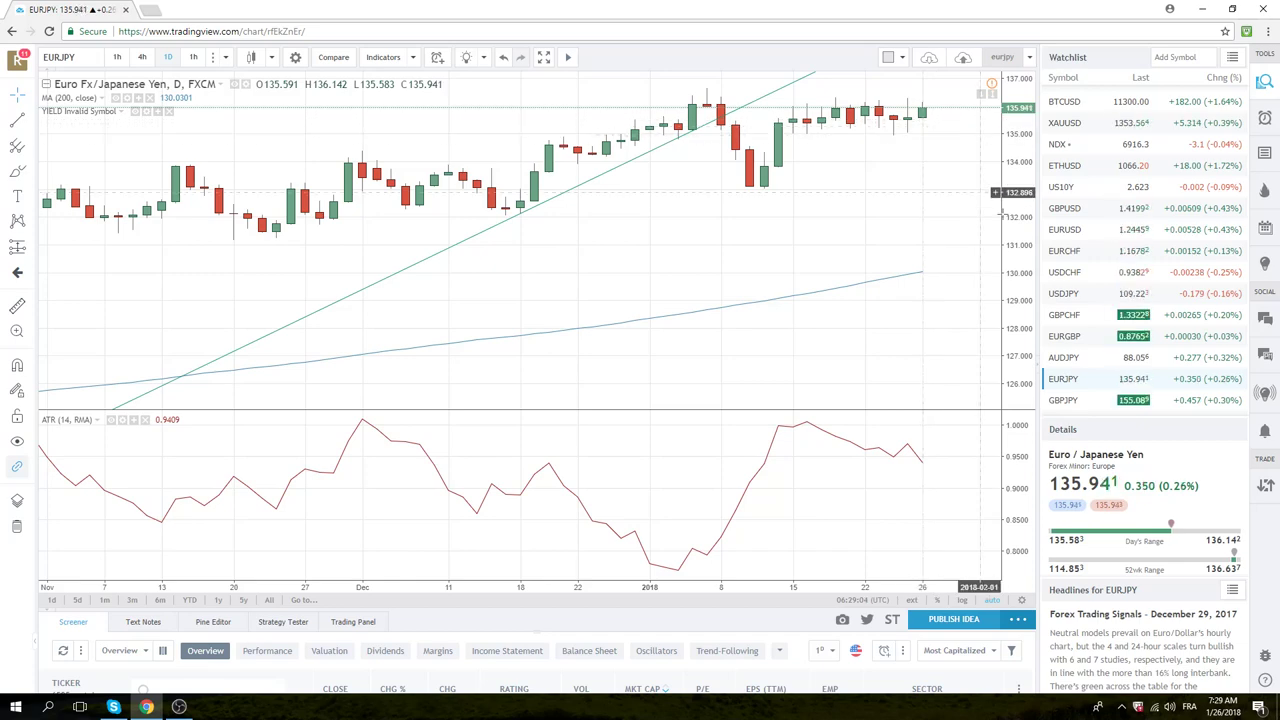
# Pass through GBPJPY, then load the AUDUSD daily chart near 0.8061.
pyautogui.click(1063, 400)
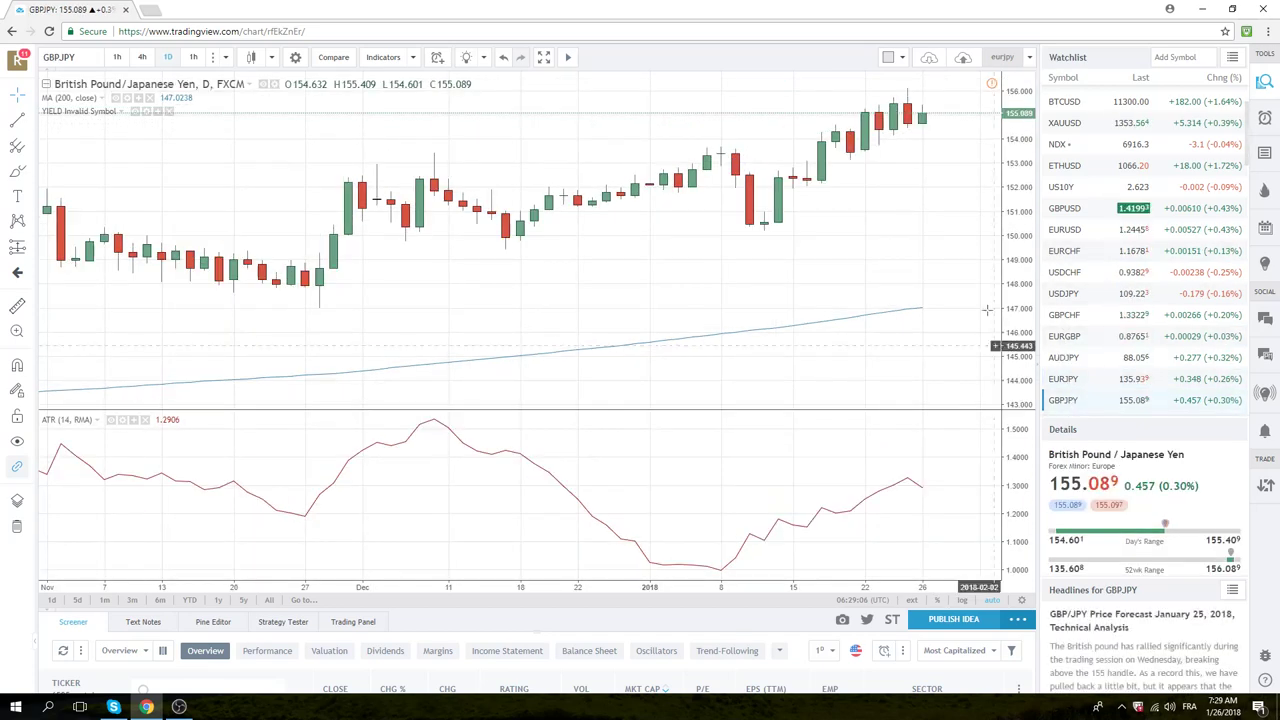
pyautogui.scroll(-1, 1090, 220)
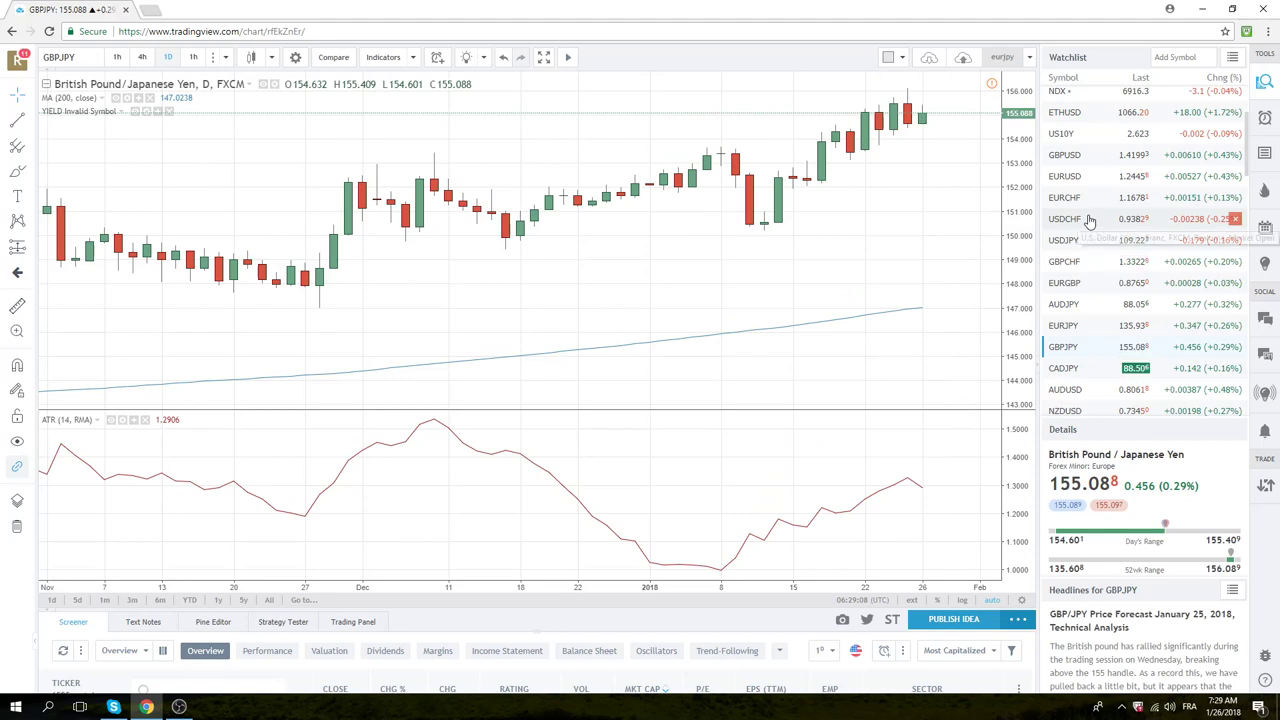
pyautogui.scroll(-1, 1090, 220)
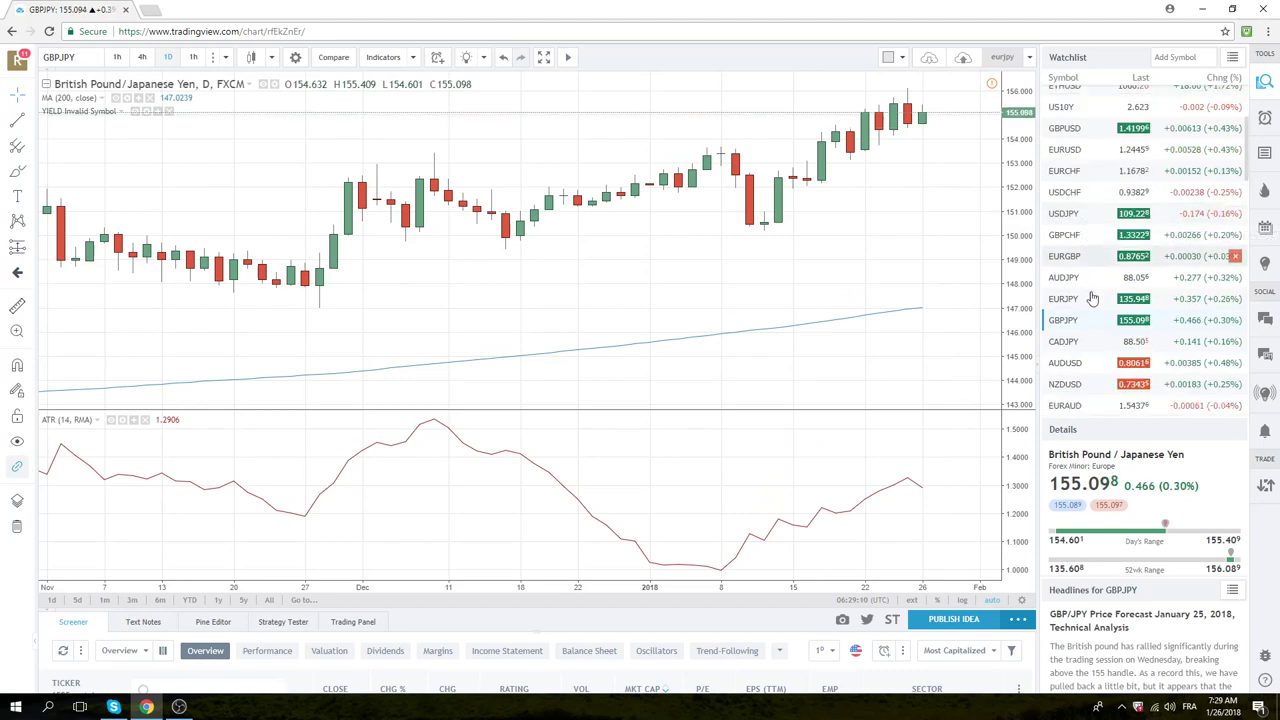
pyautogui.click(1066, 363)
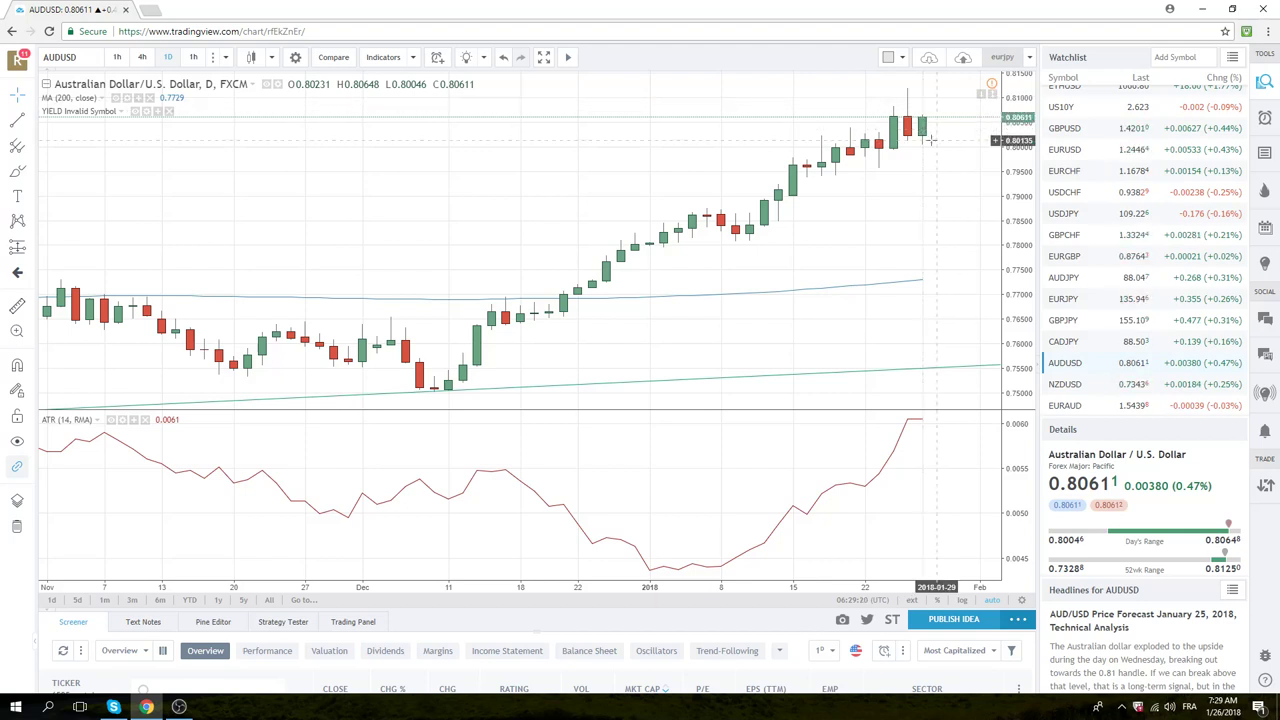
# Load the NZDUSD daily chart near 0.7345 and scroll further down the watchlist.
pyautogui.click(1068, 380)
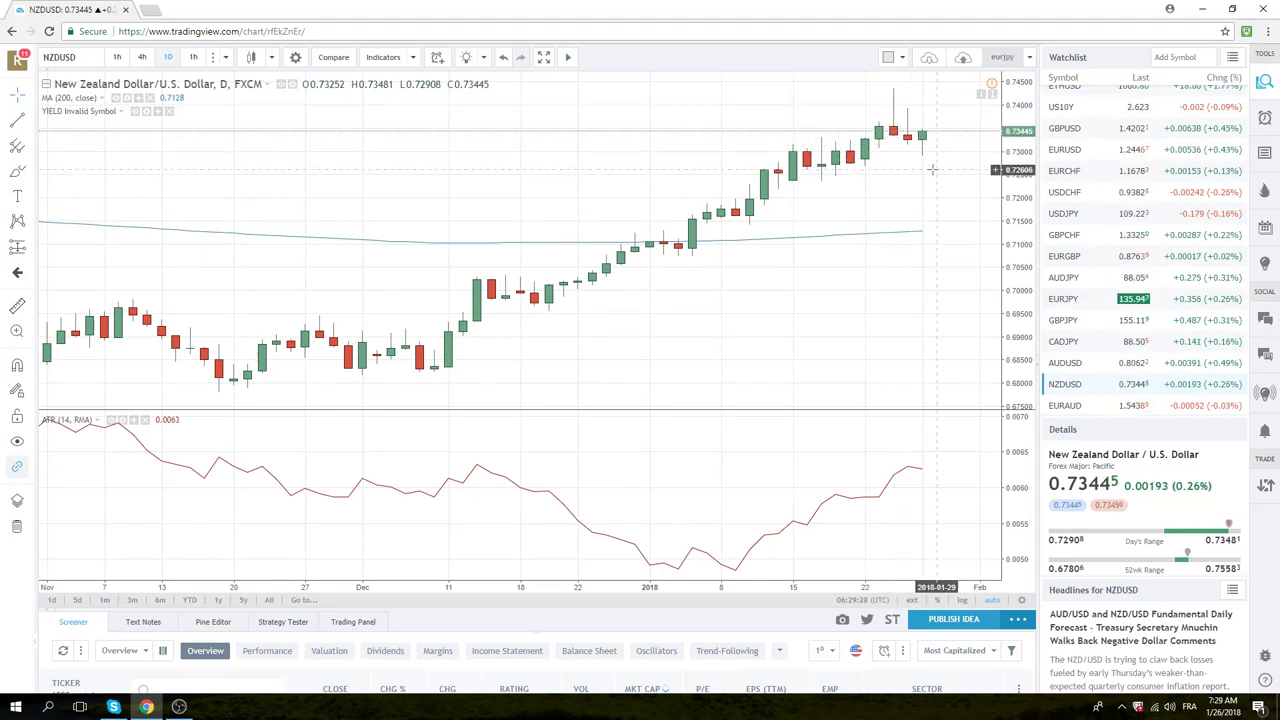
pyautogui.scroll(-2, 1108, 262)
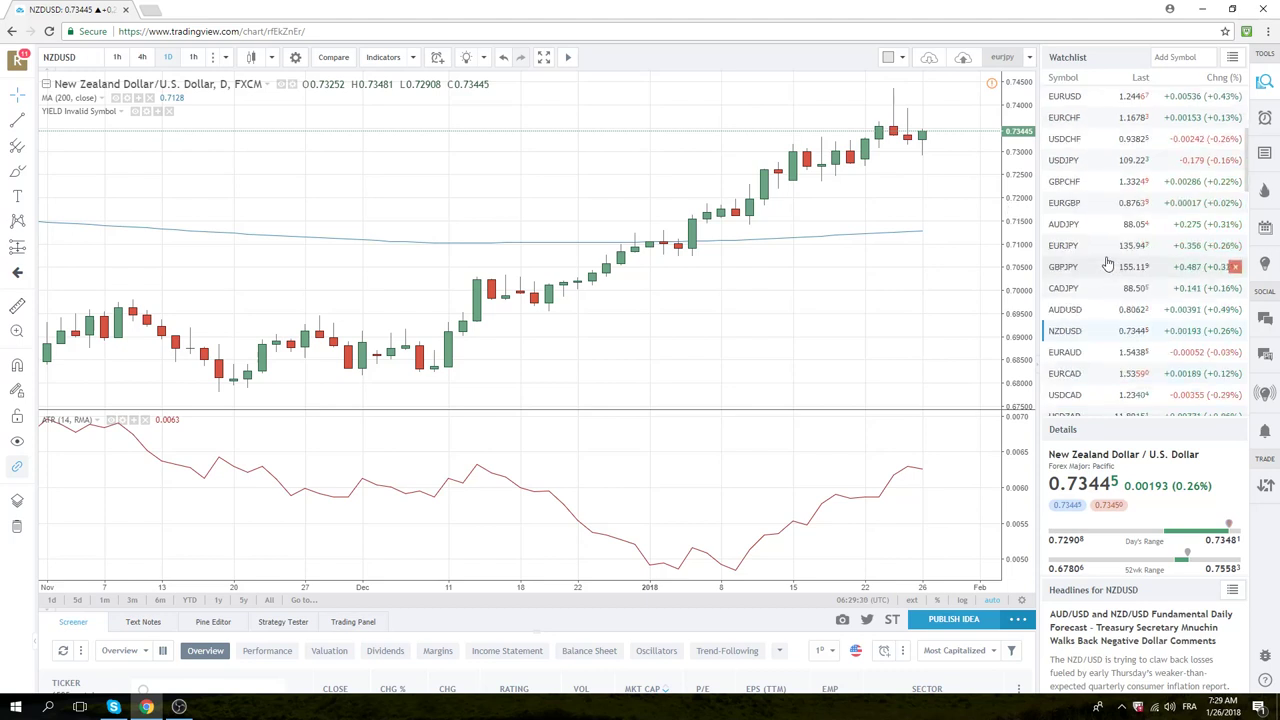
pyautogui.scroll(-2, 1108, 262)
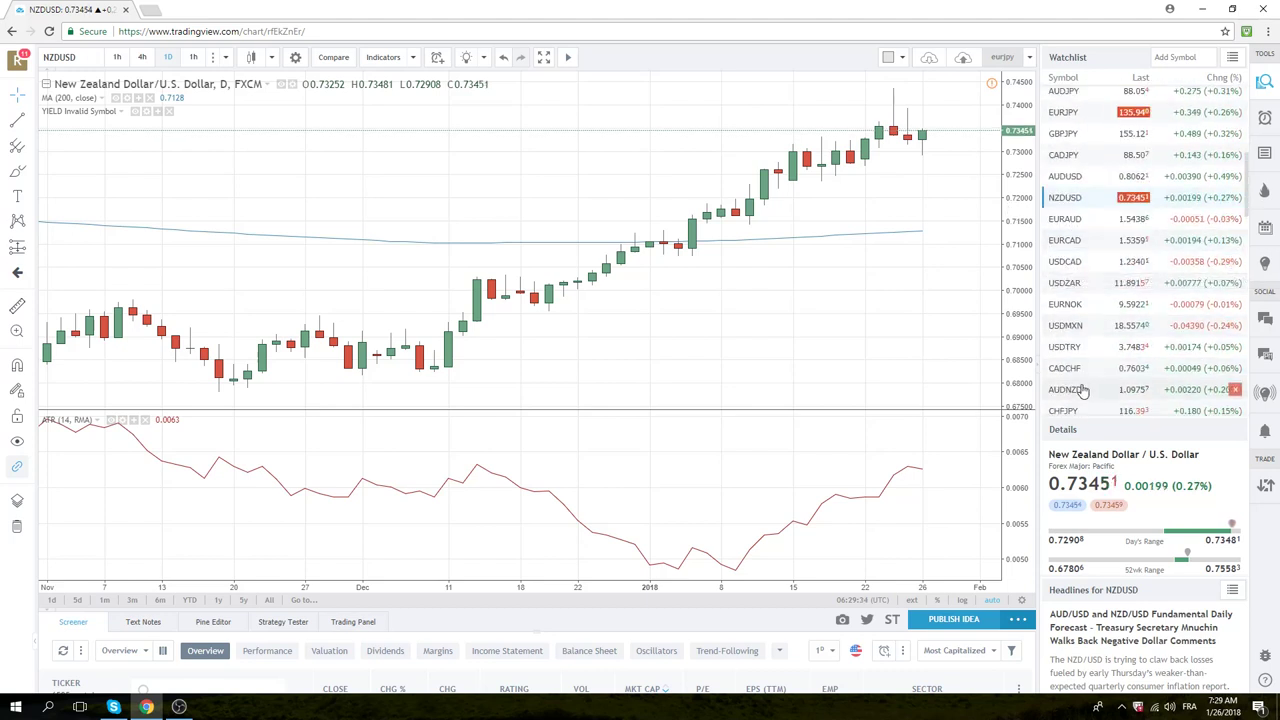
# Load the AUDNZD daily chart near 1.0976, then return the watchlist to the top.
pyautogui.click(1080, 389)
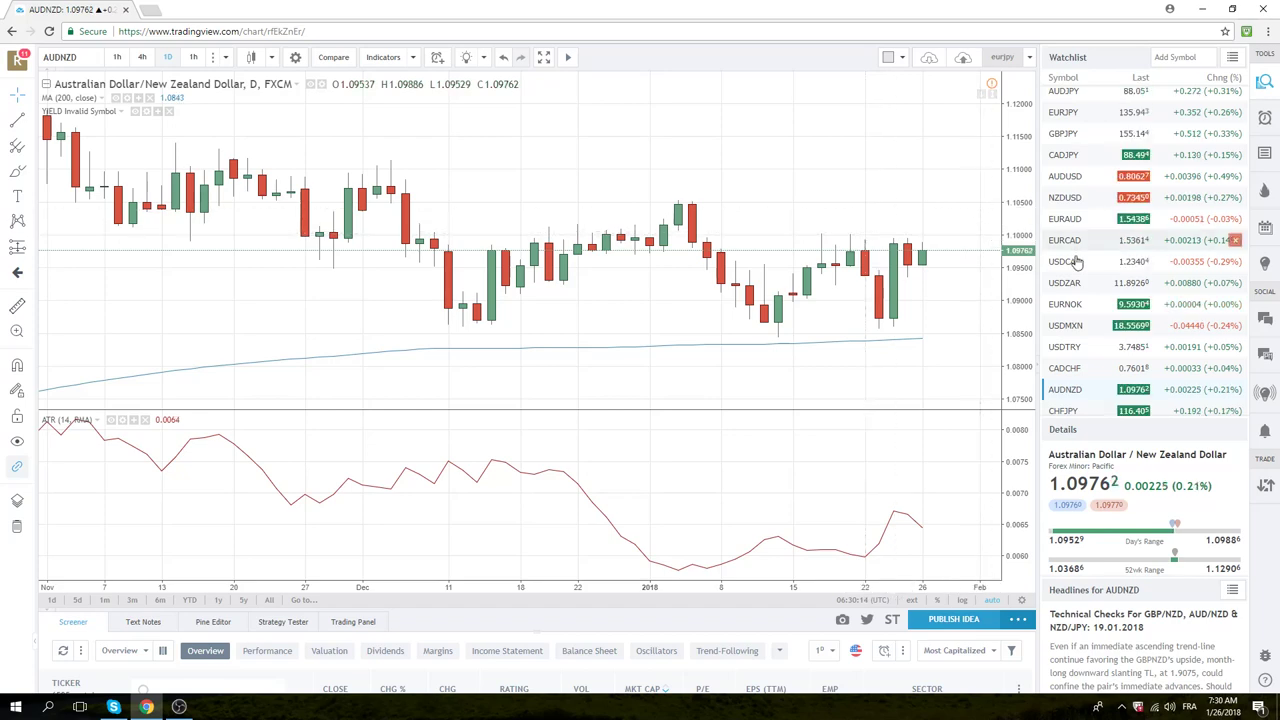
pyautogui.scroll(5, 1076, 262)
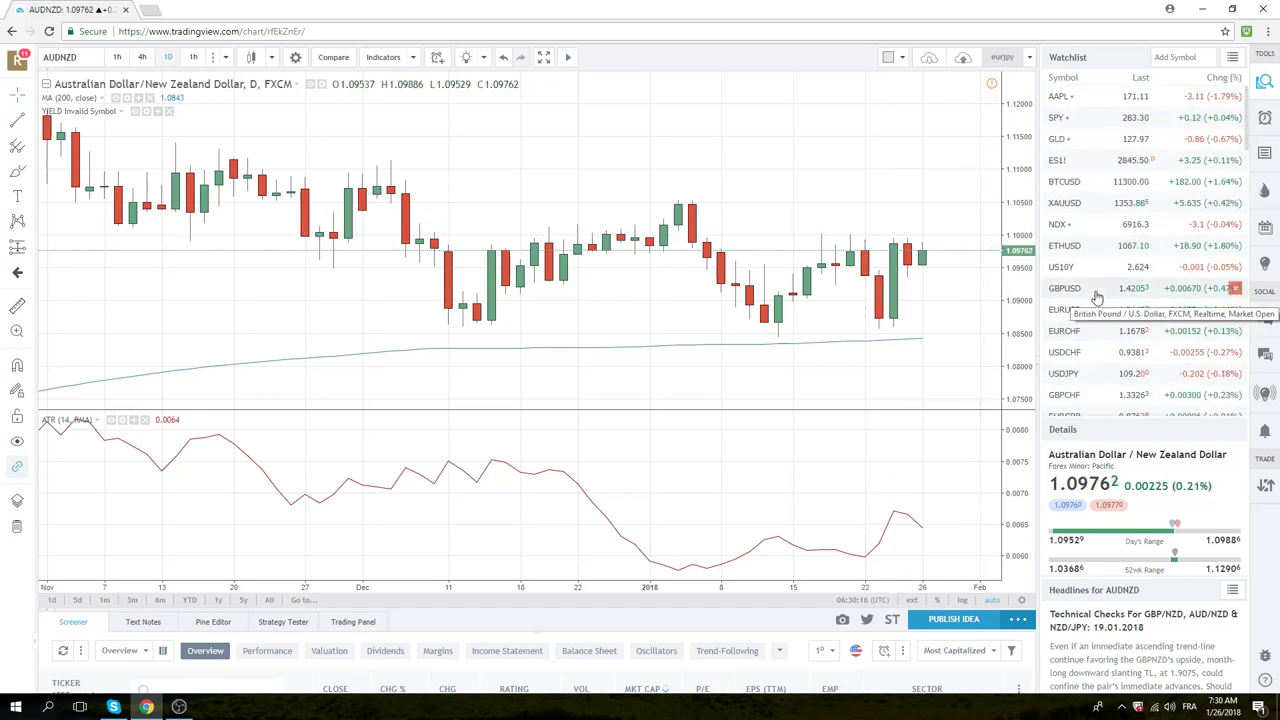
# Load the ES1! daily chart, near 2845.25 above its 200 MA at 2519.02.
pyautogui.click(1076, 165)
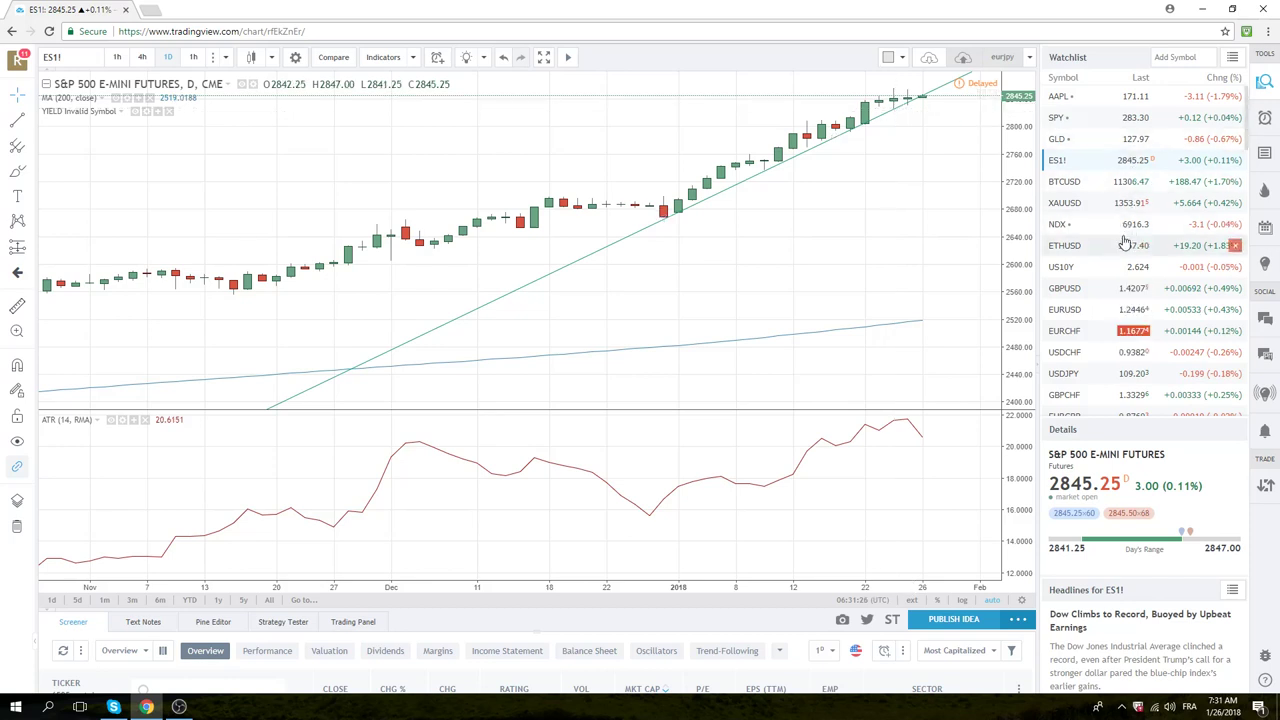
# Switch the chart to BTCUSD, then to the ETHUSD daily chart, near 1066.90.
pyautogui.click(1083, 184)
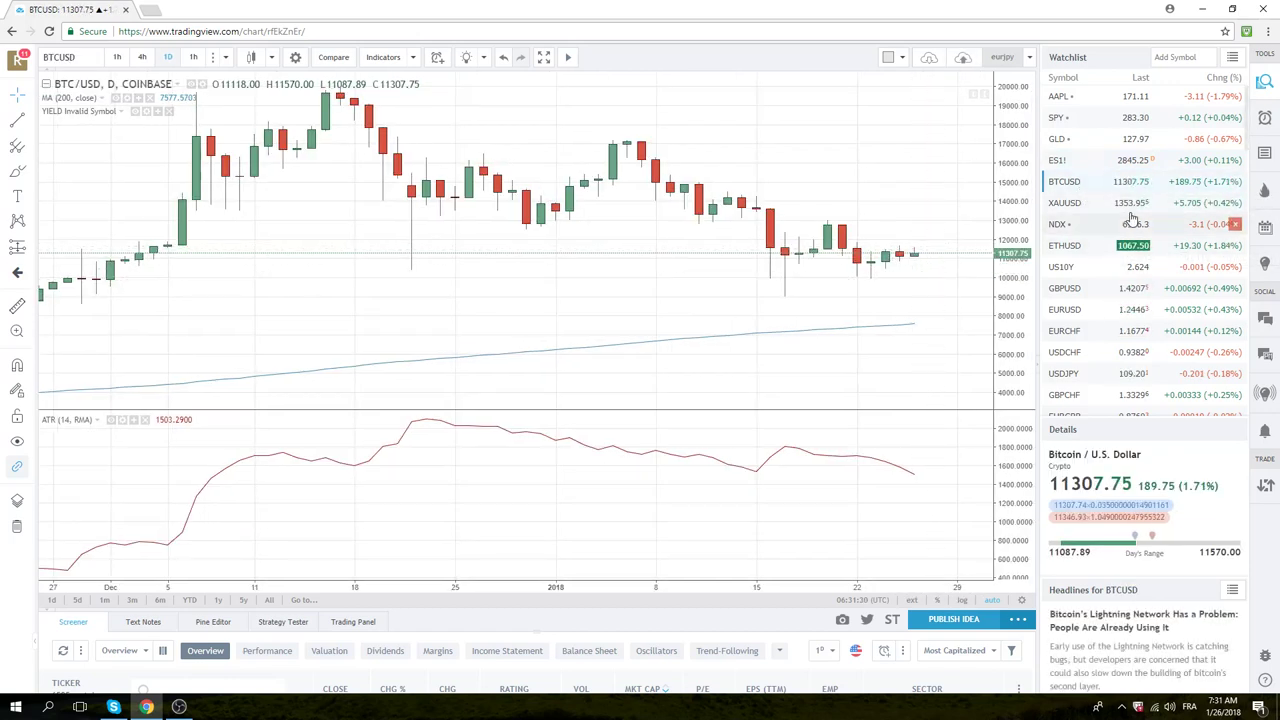
pyautogui.click(1068, 248)
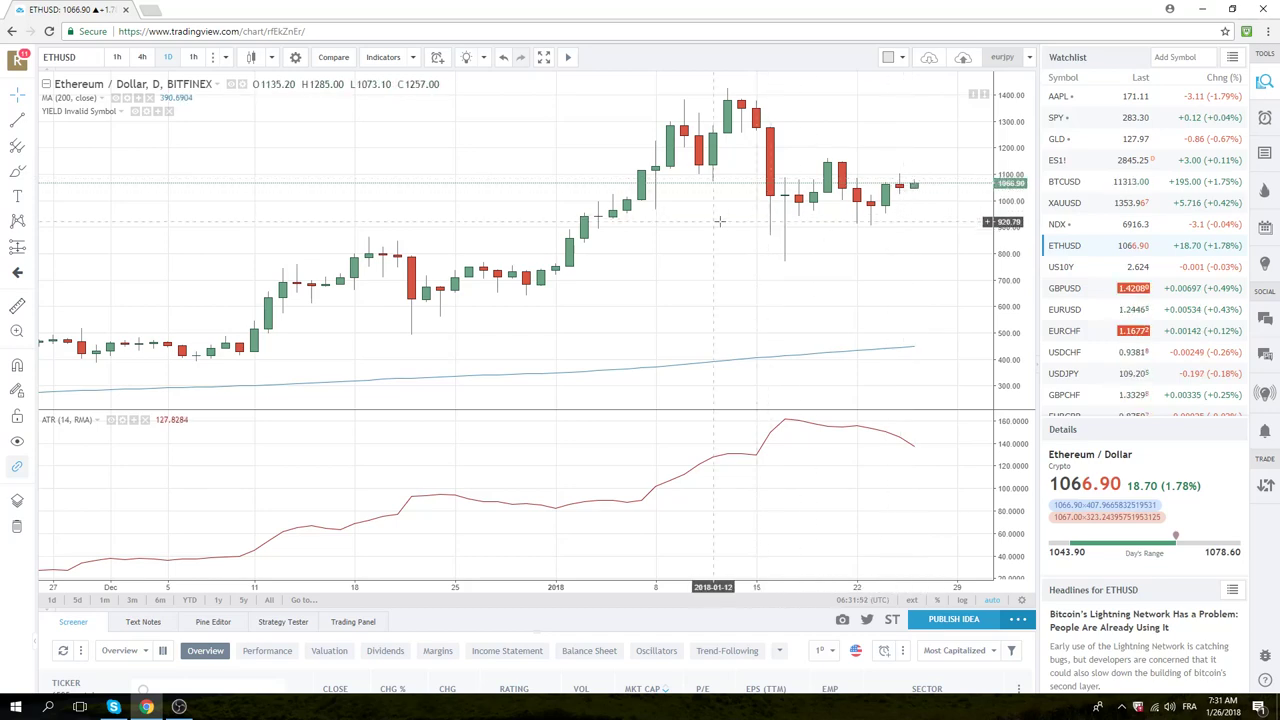
# Zoom out the ETHUSD daily chart to show price history back to mid-October.
pyautogui.scroll(-3, 718, 220)
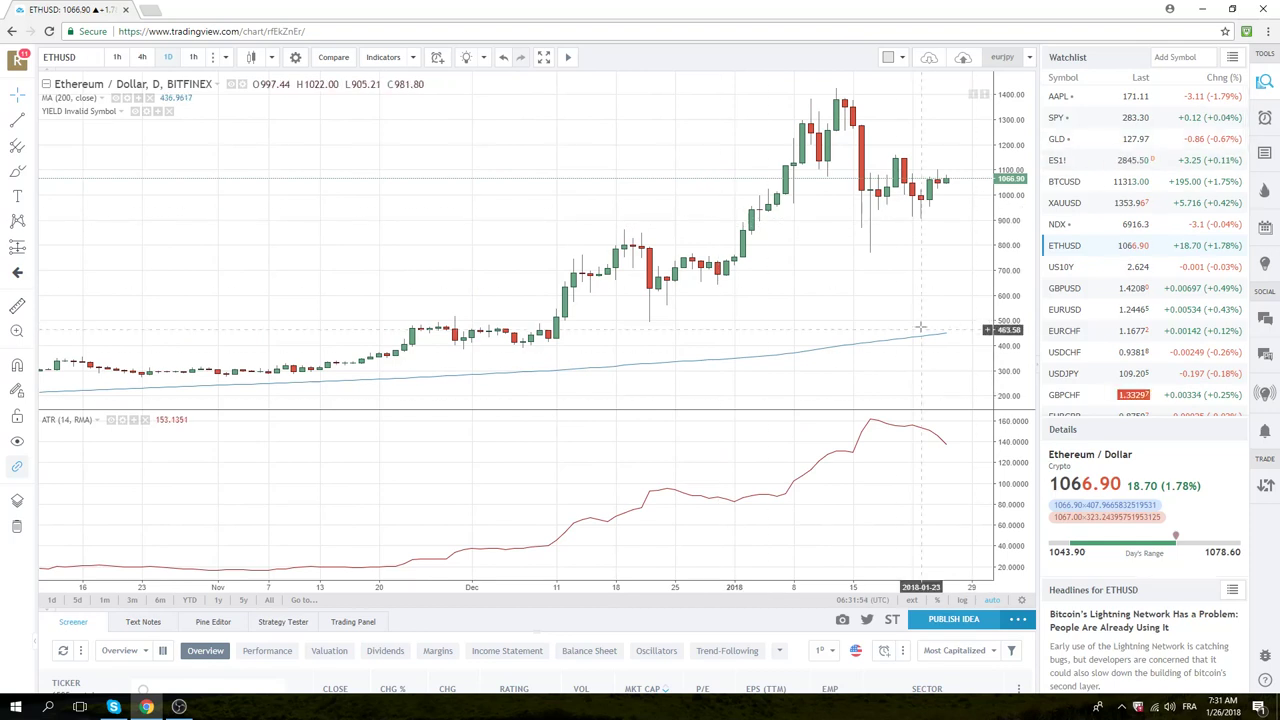